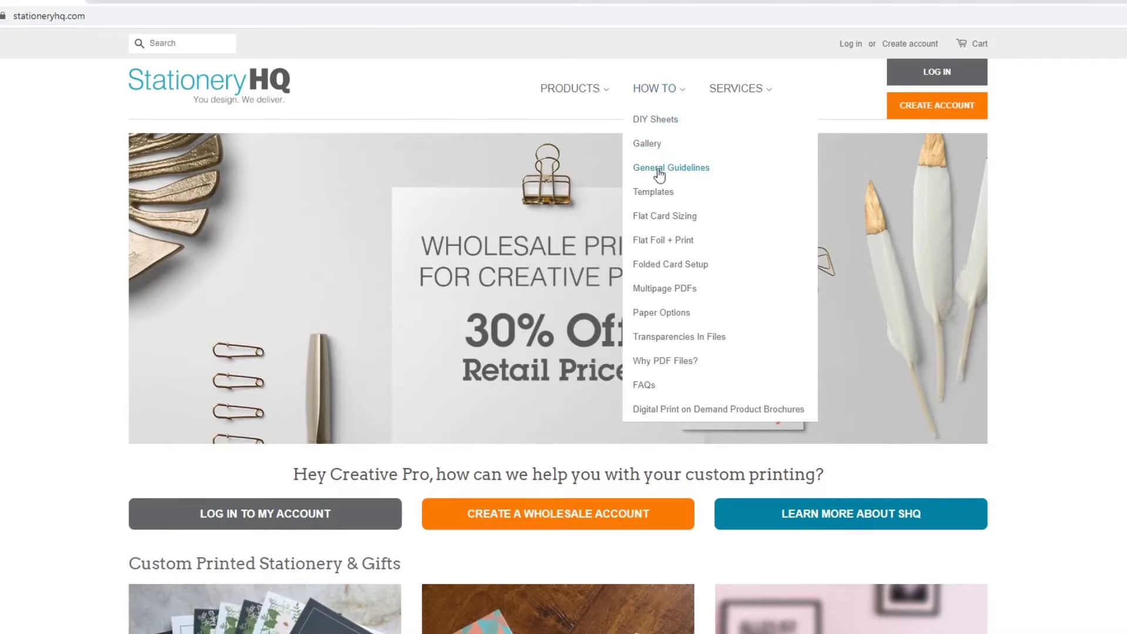
View the General Guidelines page, then go to the Folded Cards collection
left_click(658, 169)
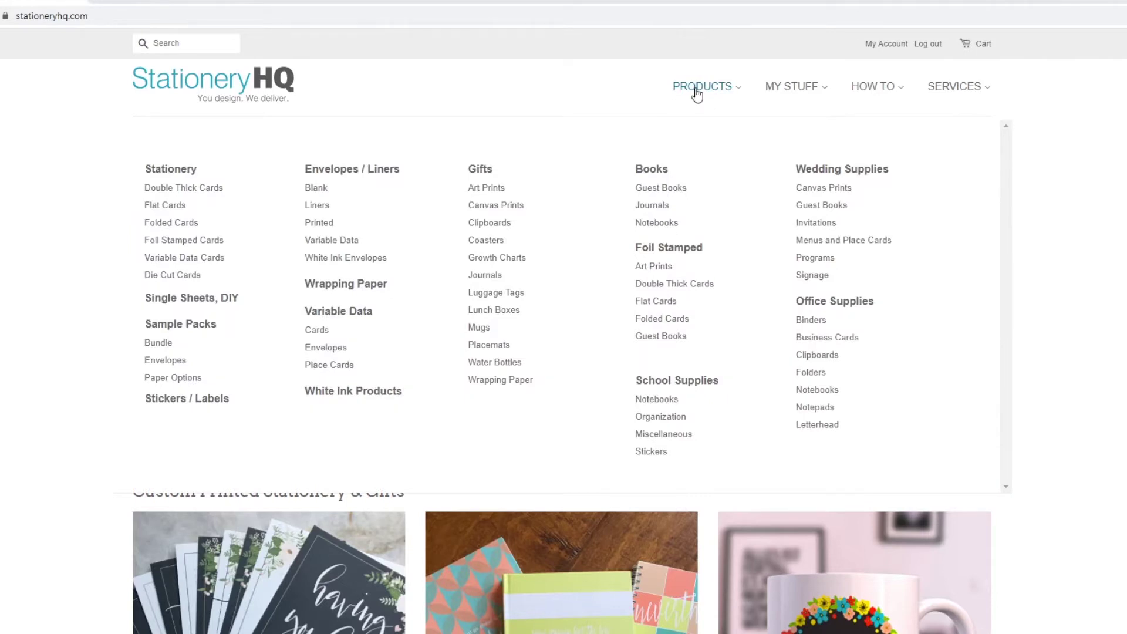
left_click(187, 229)
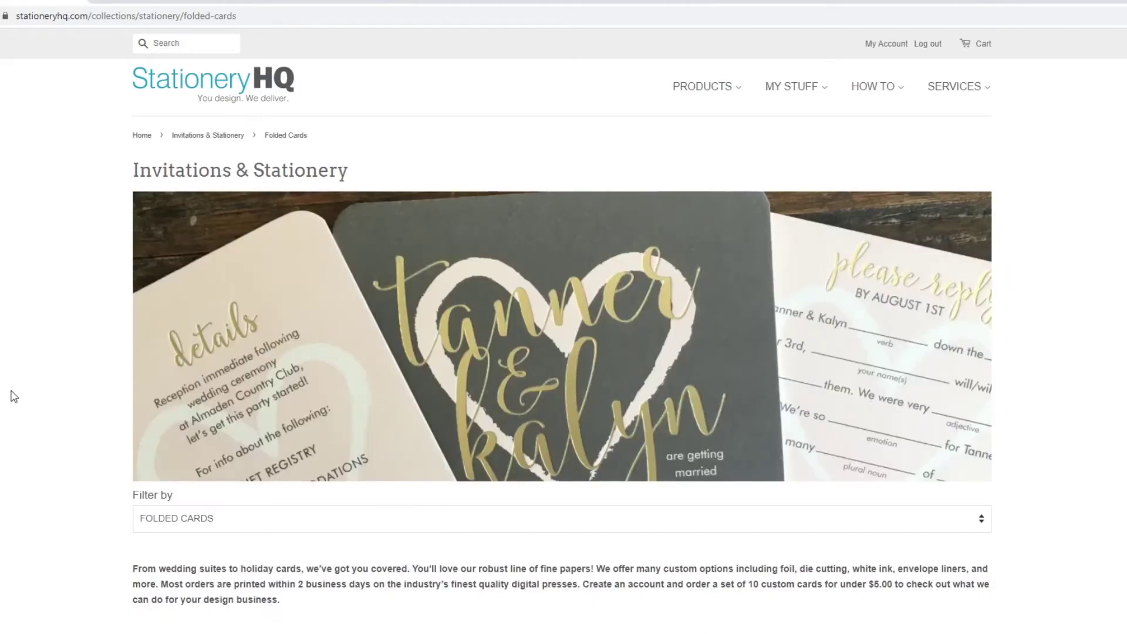
scroll(13, 397, "down", 3)
scroll(13, 397, "down", 5)
scroll(12, 396, "down", 5)
scroll(17, 387, "down", 1)
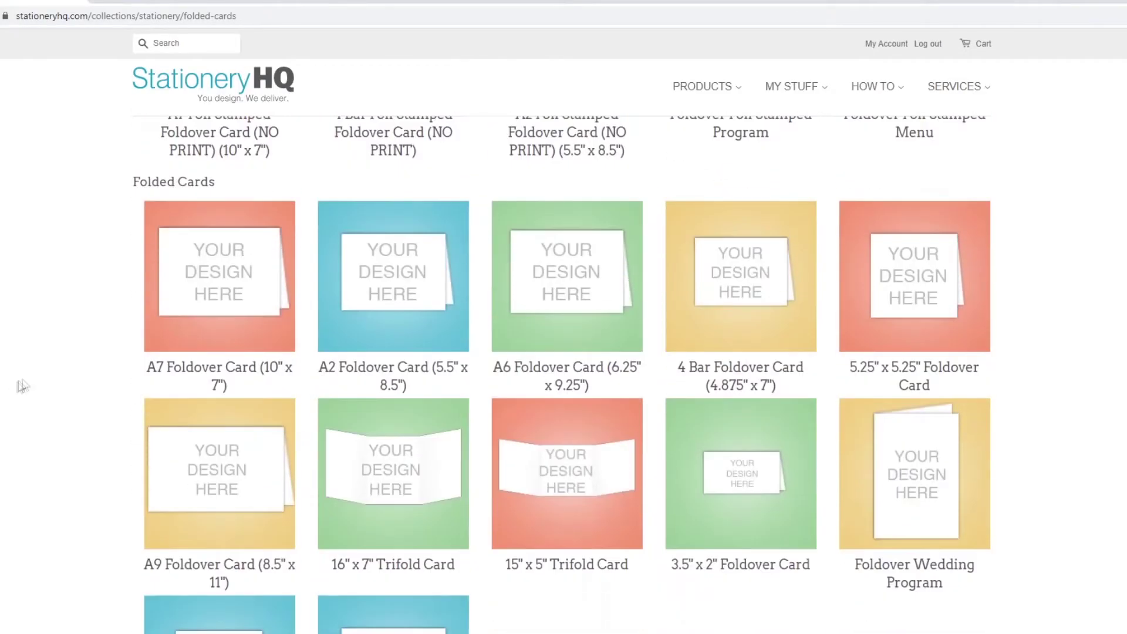
Open the A7 Foldover Card (10" x 7") product page
left_click(188, 335)
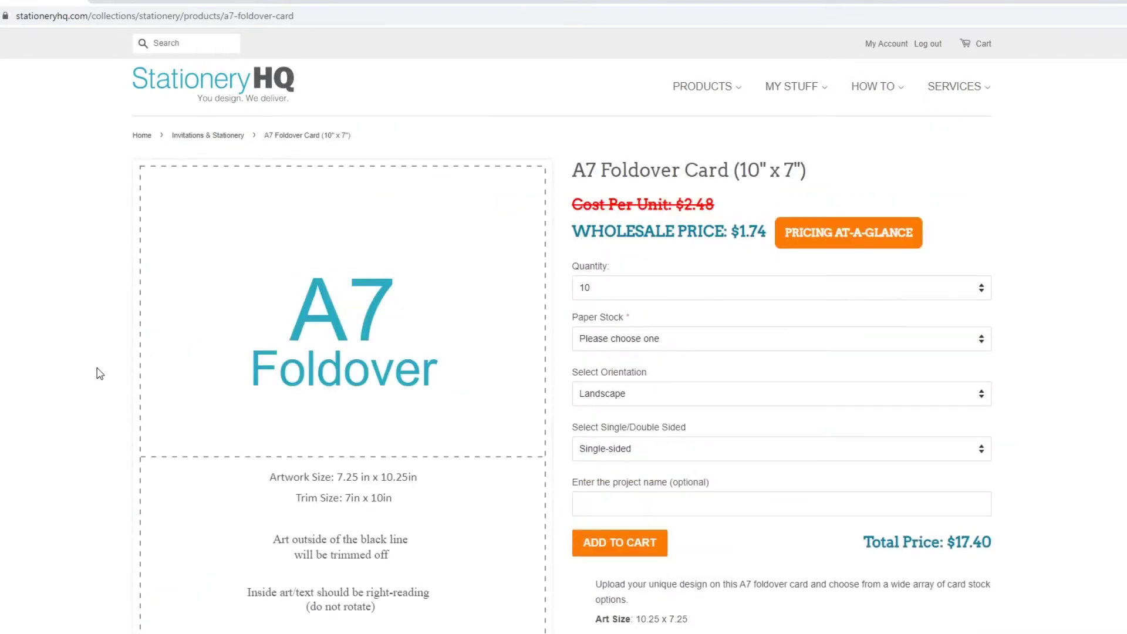
scroll(99, 373, "down", 3)
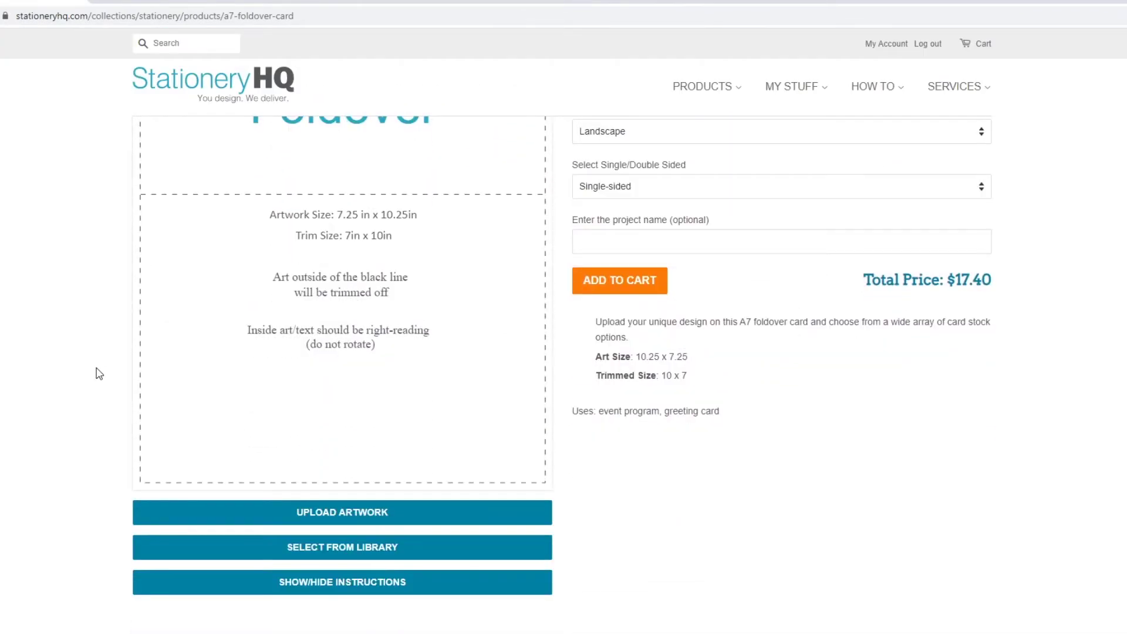
scroll(99, 373, "up", 3)
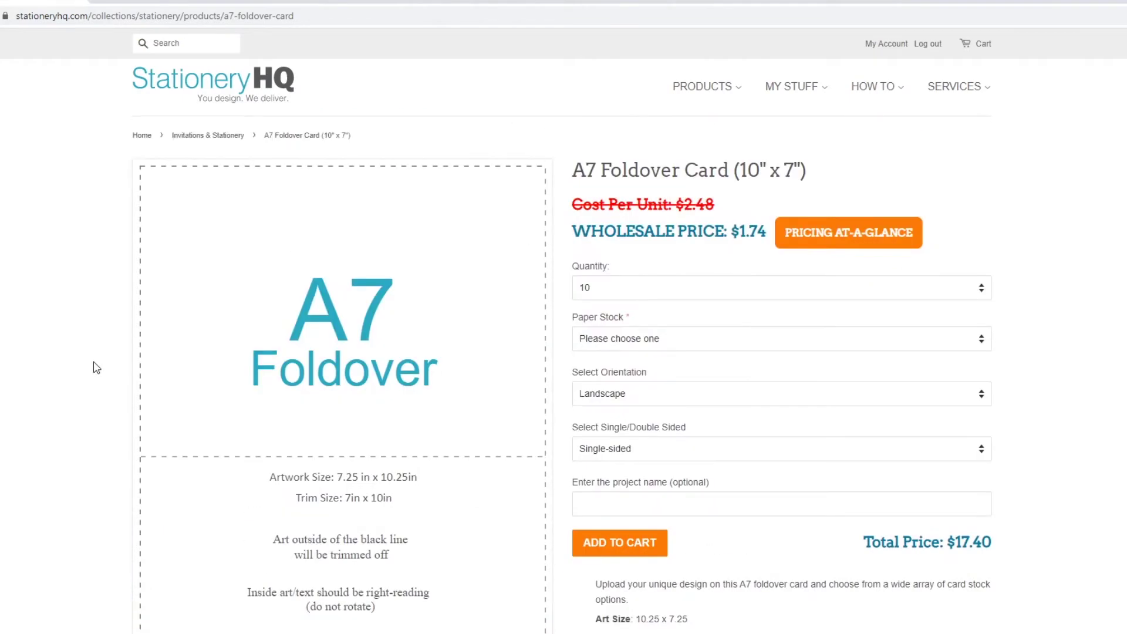
Select Portrait as the A7 Foldover Card's orientation
left_click(621, 402)
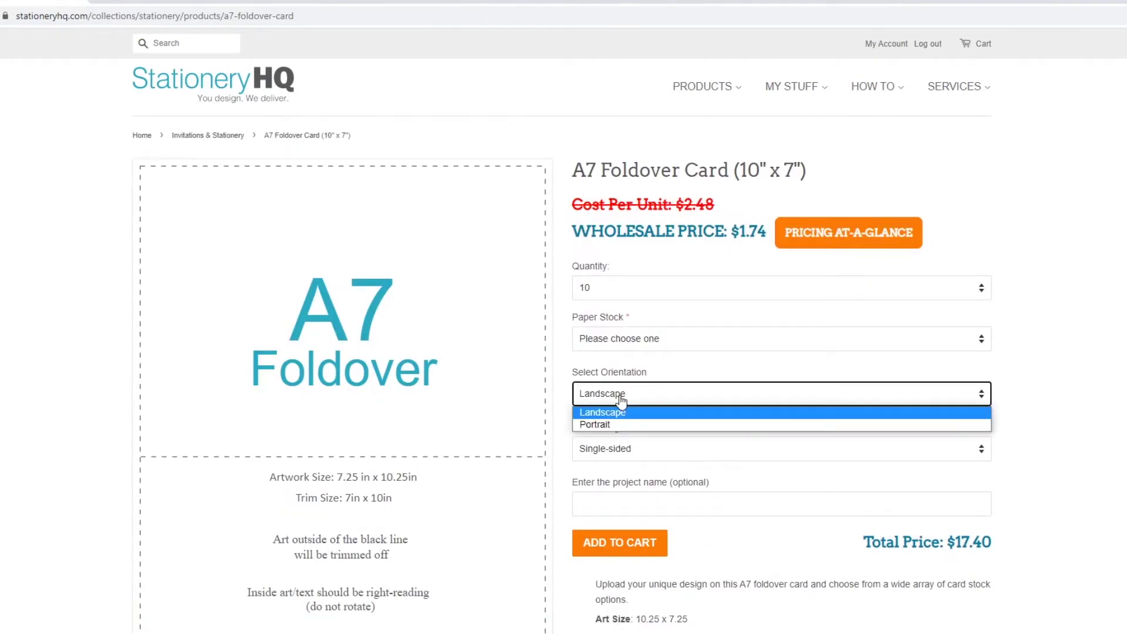
left_click(607, 426)
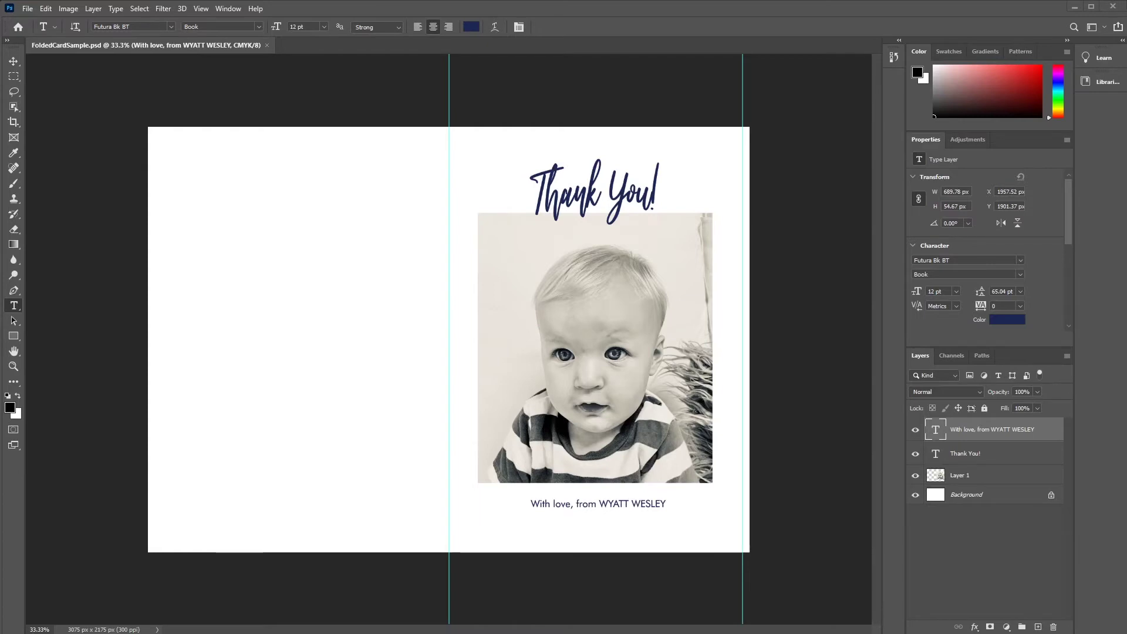
Open Image > Canvas Size to check the card's 3075 x 2175 px dimensions
left_click(75, 10)
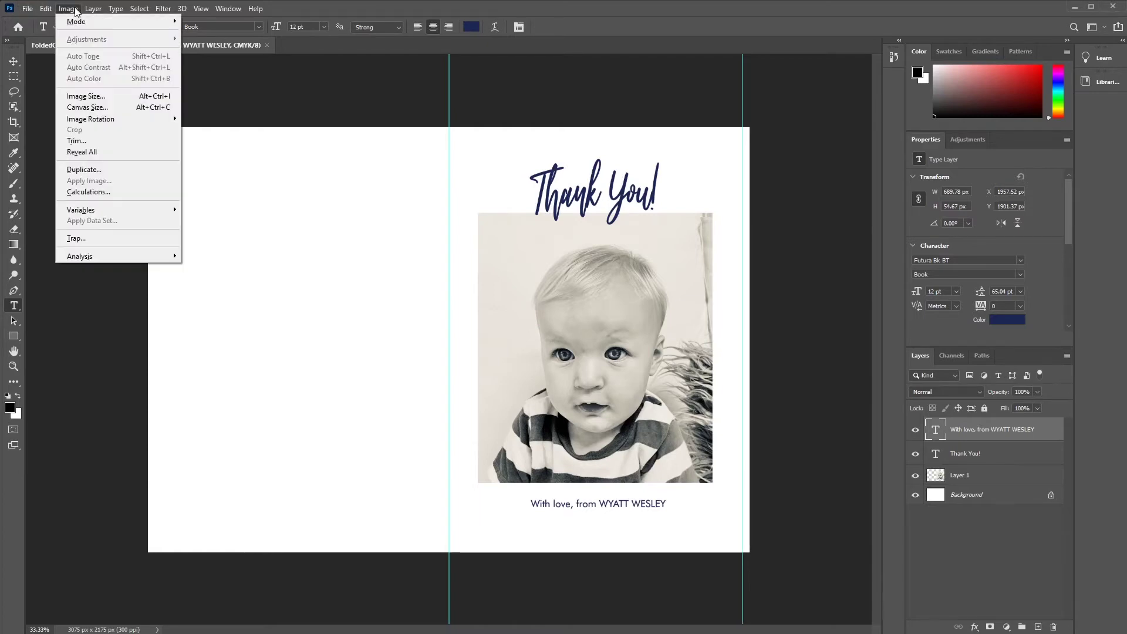
left_click(78, 108)
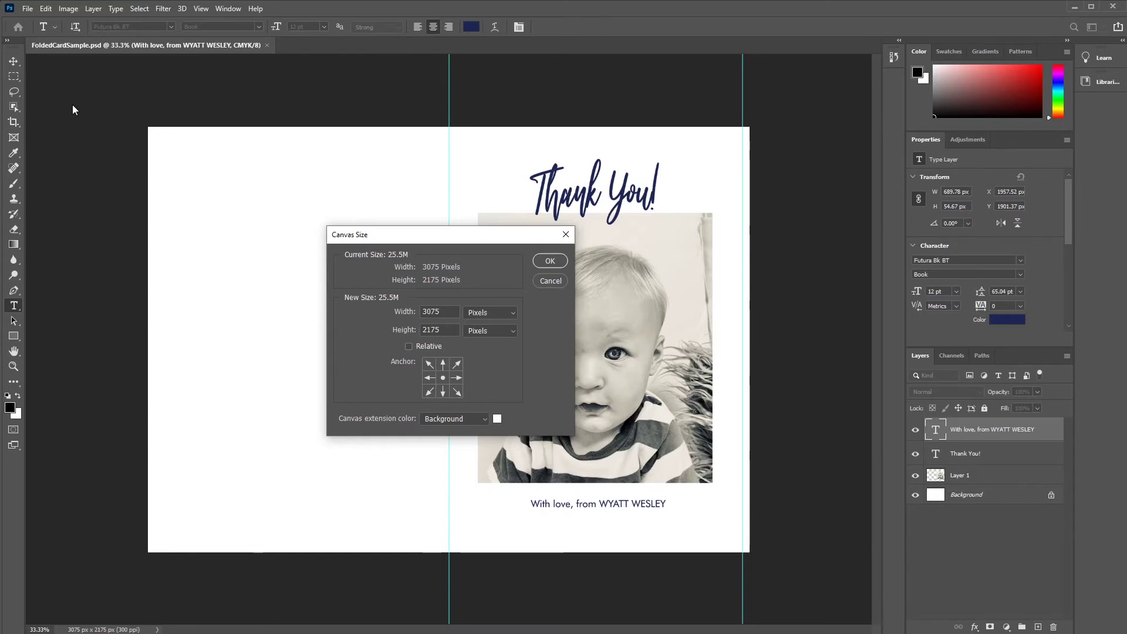
Switch the Canvas Size units to Inches to read 10.25 x 7.25 in
left_click(513, 313)
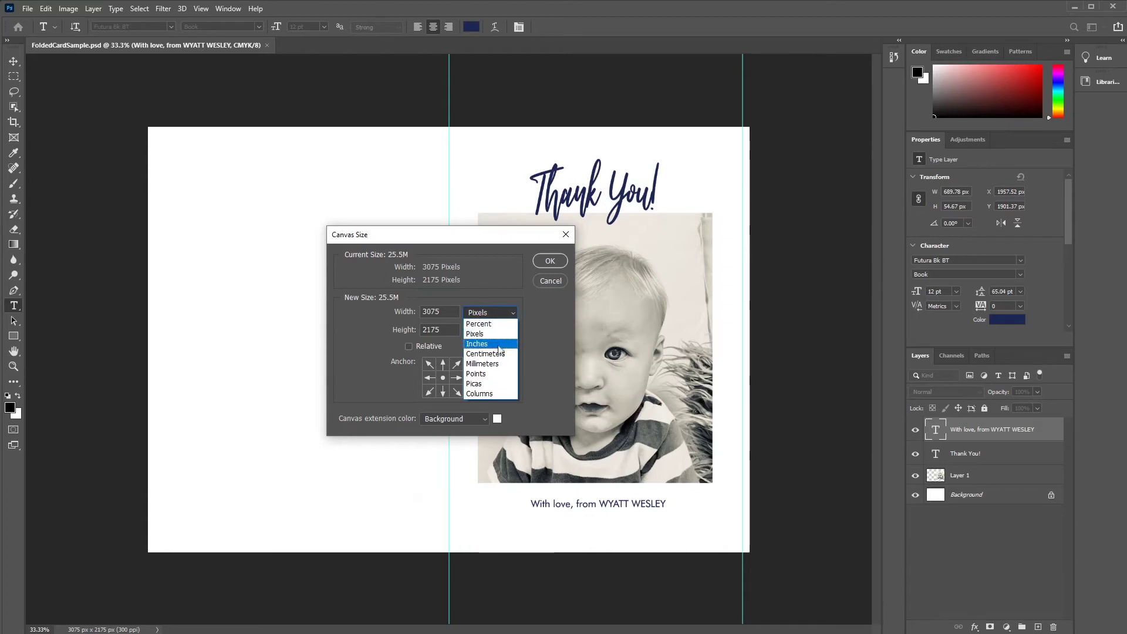
left_click(496, 344)
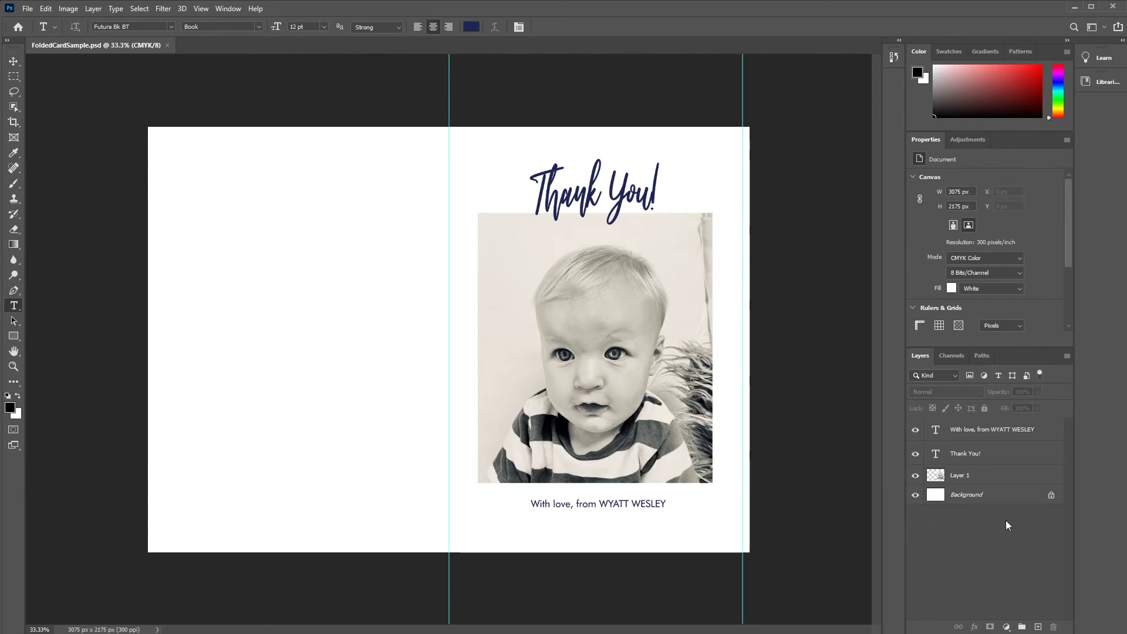
Convert the 'With love' sign-off and 'Thank You!' type layers to shapes
right_click(994, 431)
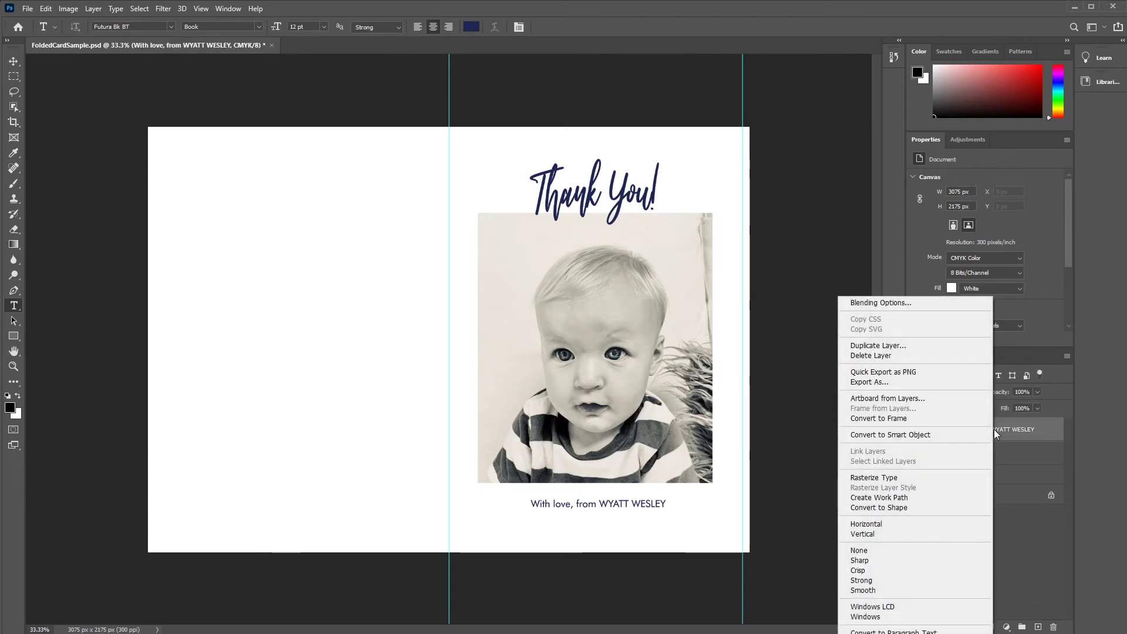
left_click(934, 510)
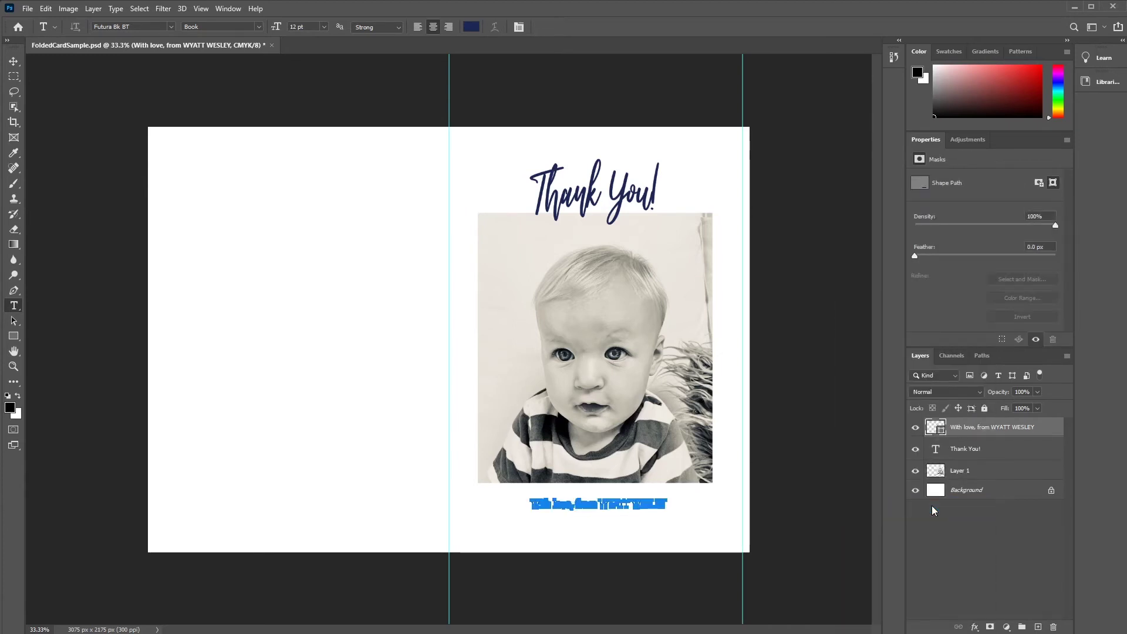
right_click(954, 452)
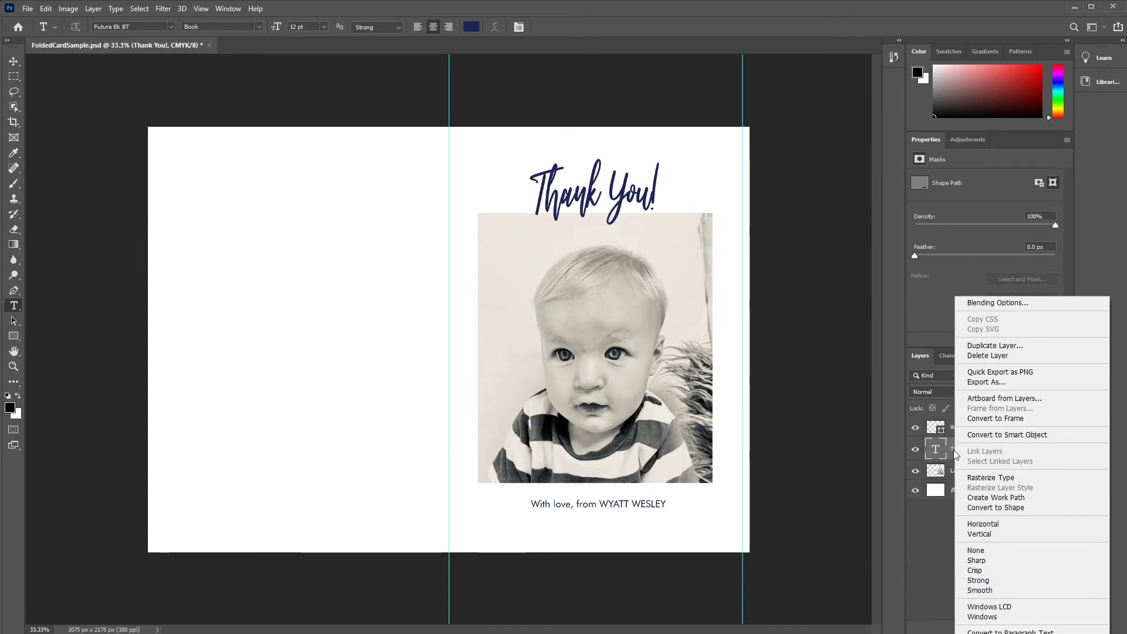
left_click(969, 508)
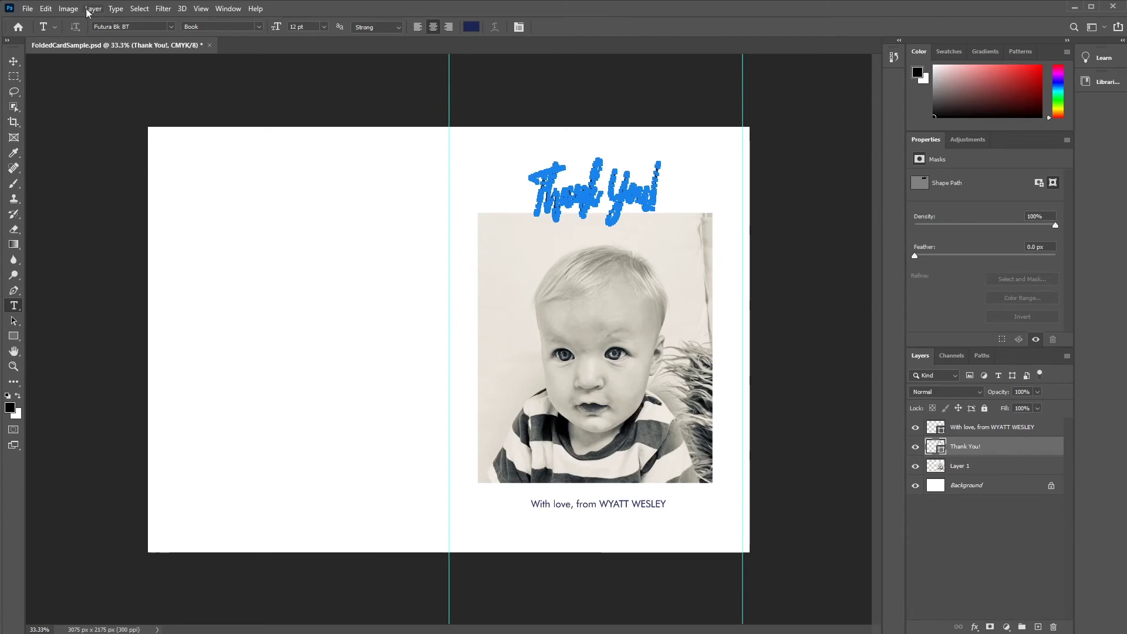
Save FoldedCardSample as Photoshop PDF with Use Proof Setup on and ICC Profile off
left_click(27, 9)
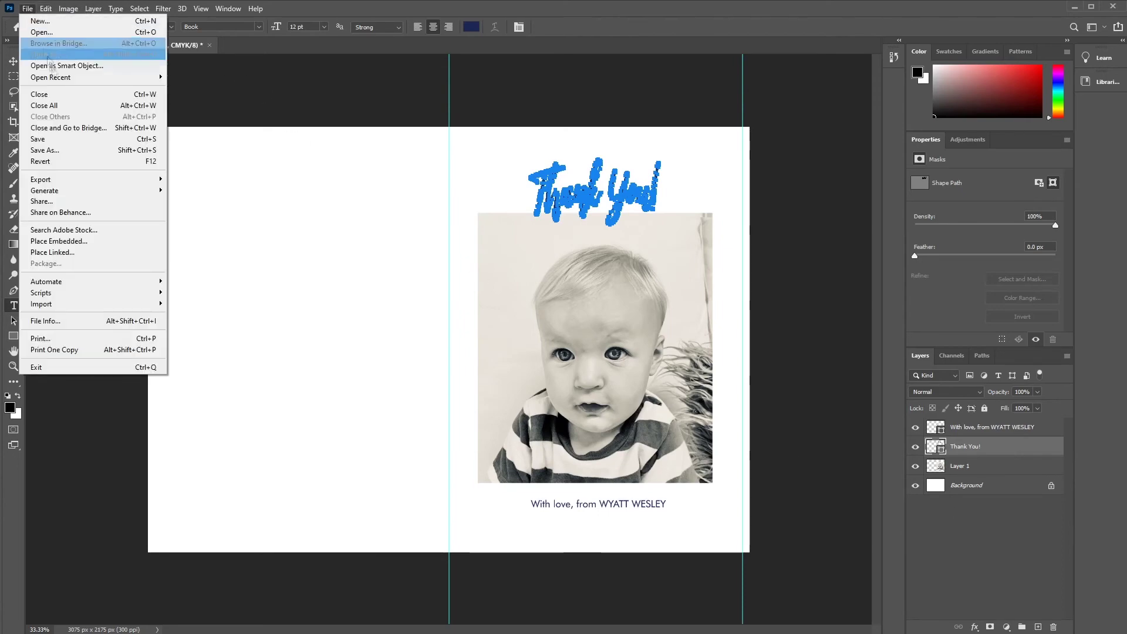
left_click(46, 151)
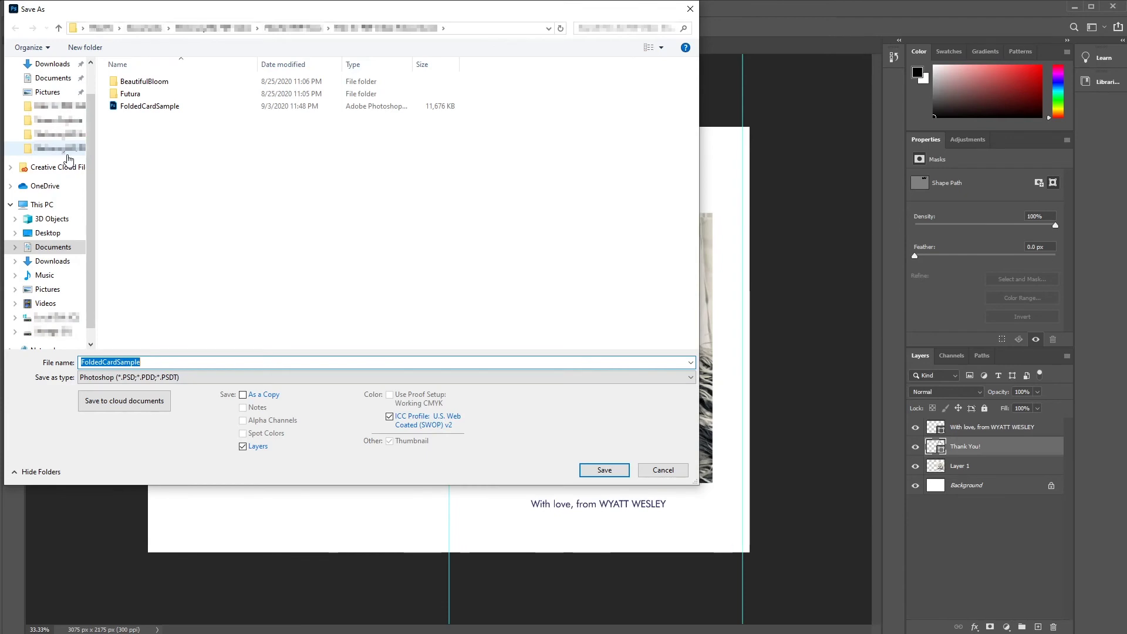
left_click(208, 378)
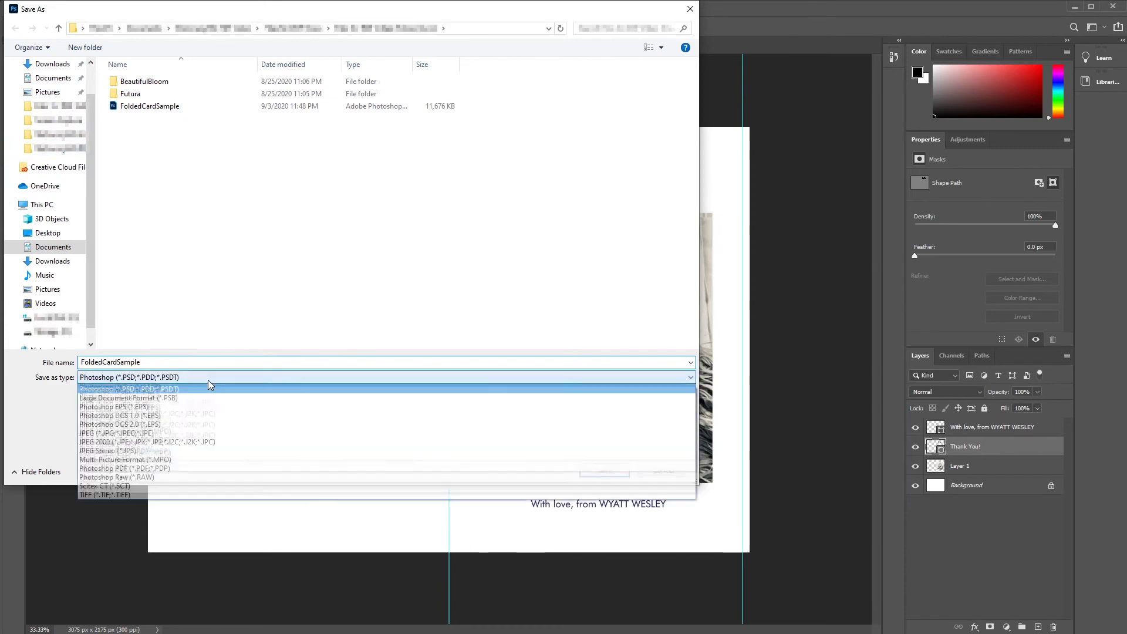
left_click(205, 469)
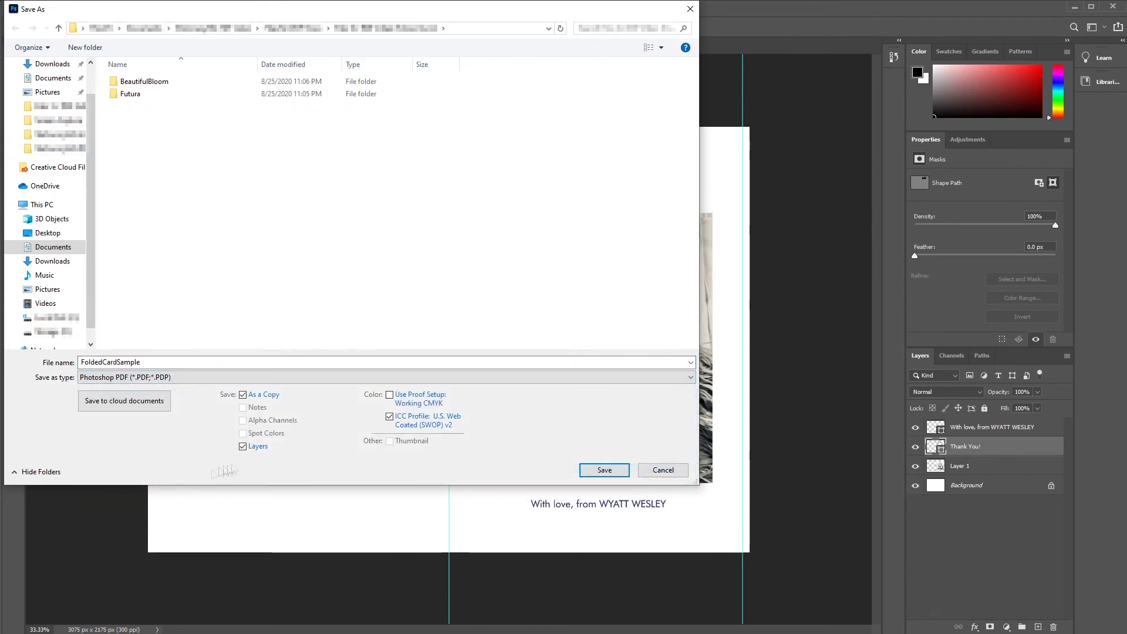
left_click(392, 395)
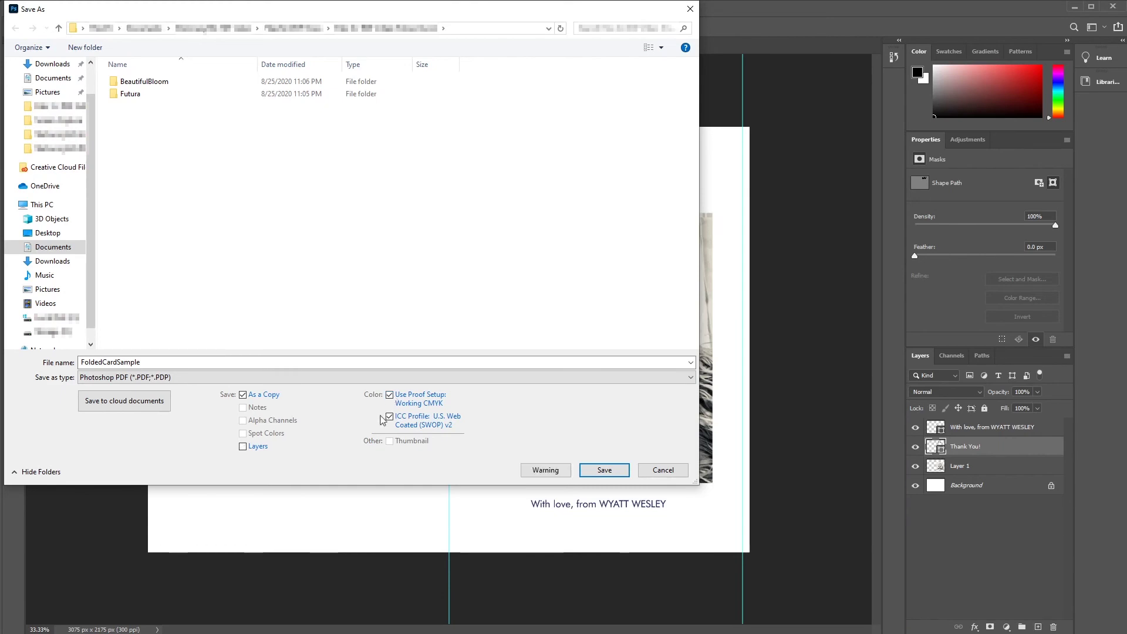
left_click(389, 417)
left_click(603, 472)
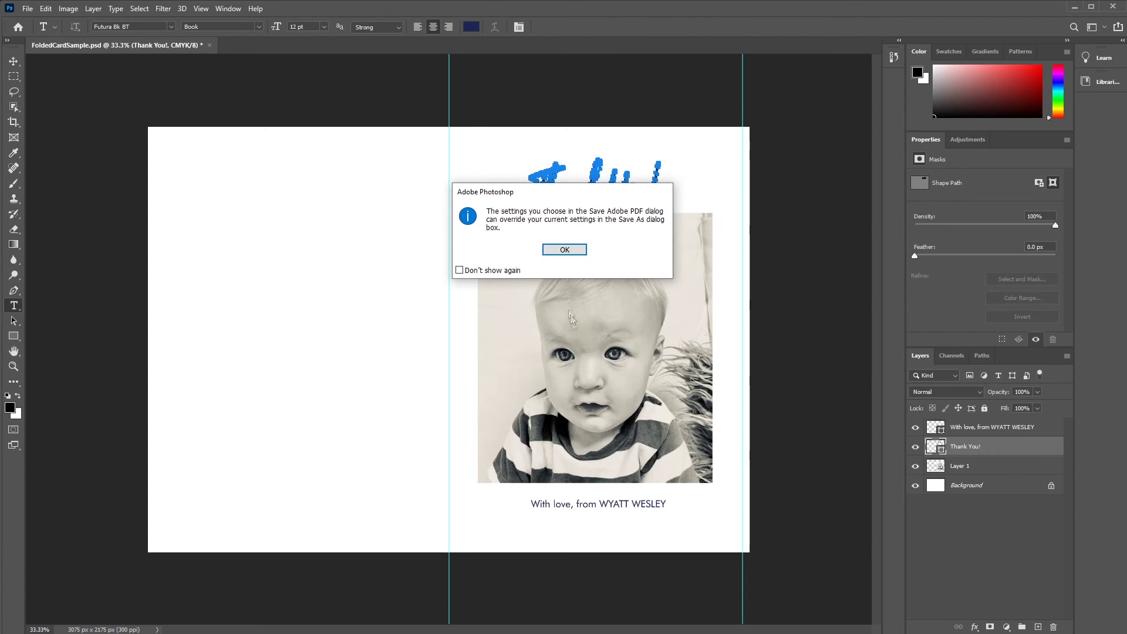
Acknowledge the PDF notice and save the PDF with the [PDF/X-1a:2001] preset
left_click(556, 252)
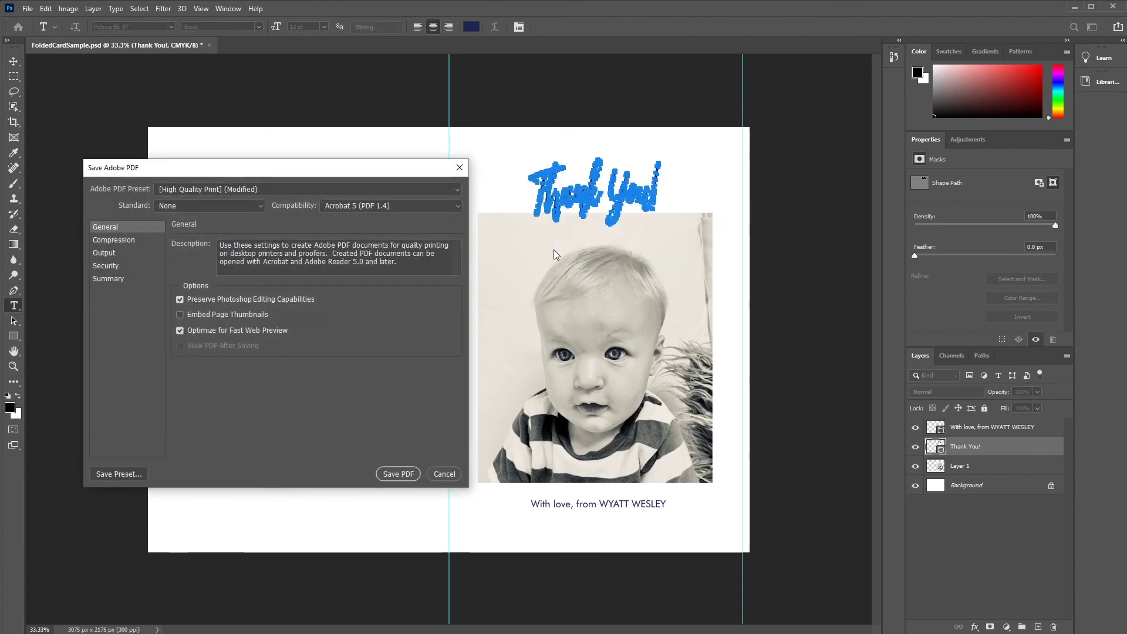
left_click(273, 190)
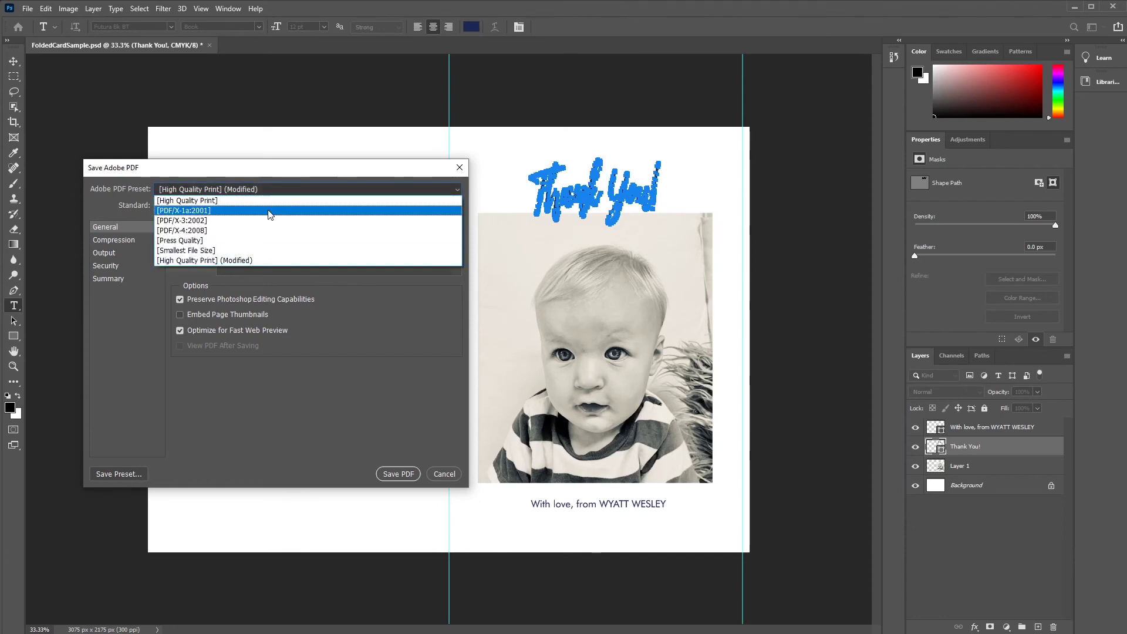
left_click(270, 212)
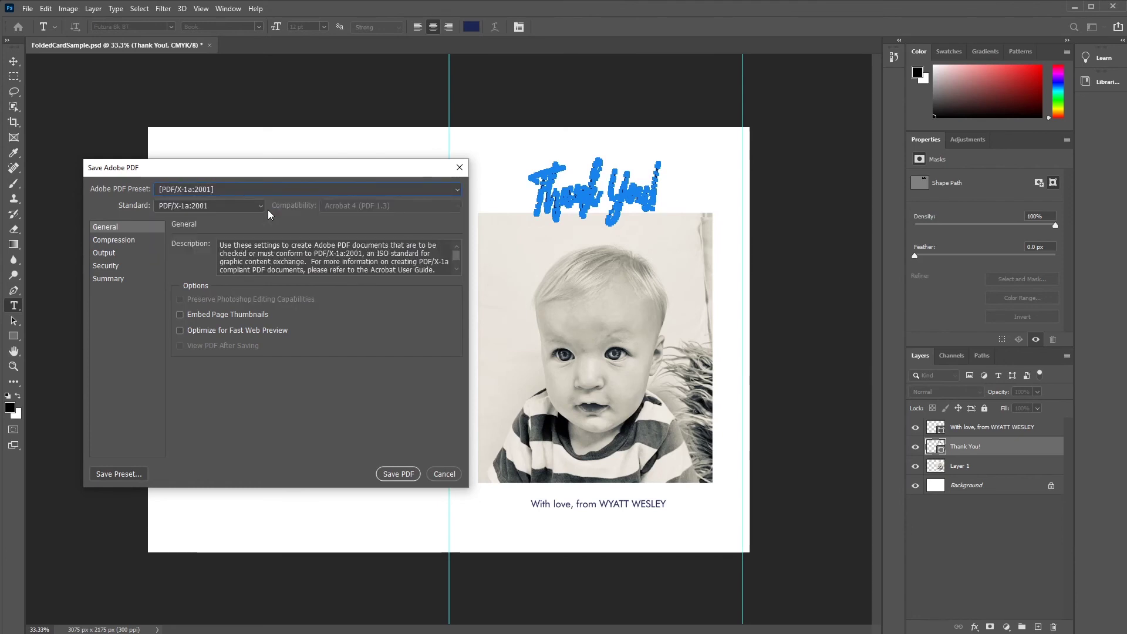
left_click(393, 472)
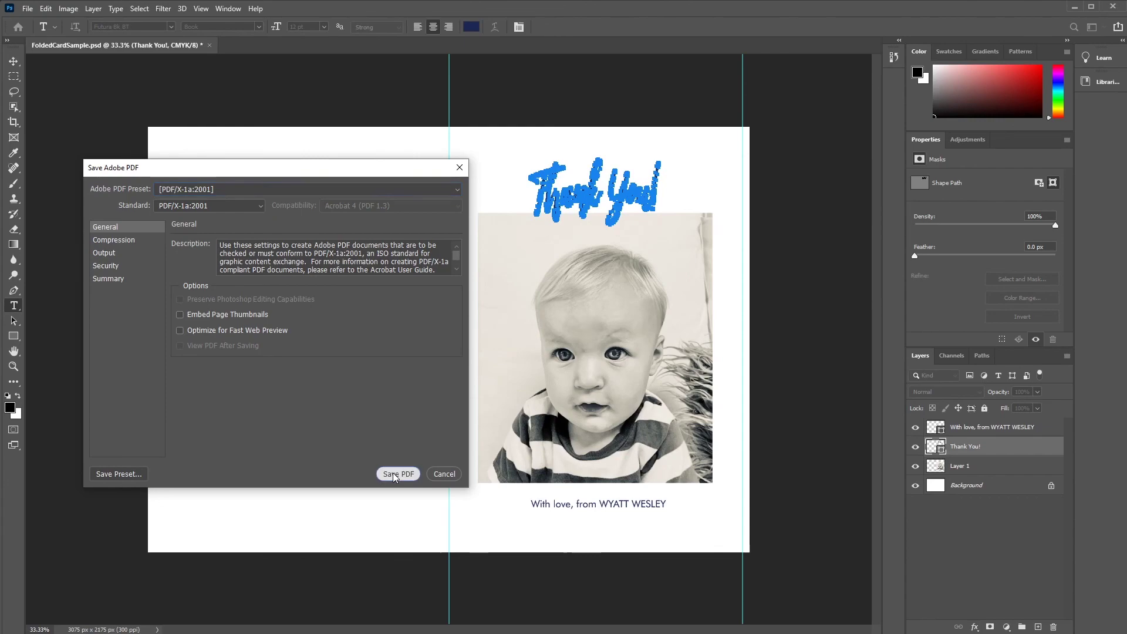